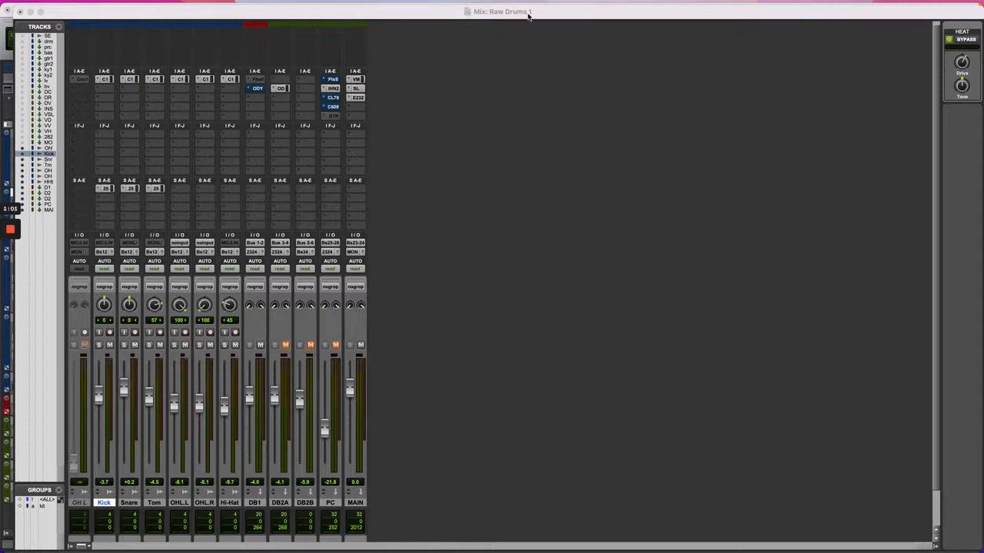
# Examine the Snare channel's Console 1 equalizer settings and listen to the current drum mix
pyautogui.click(133, 80)
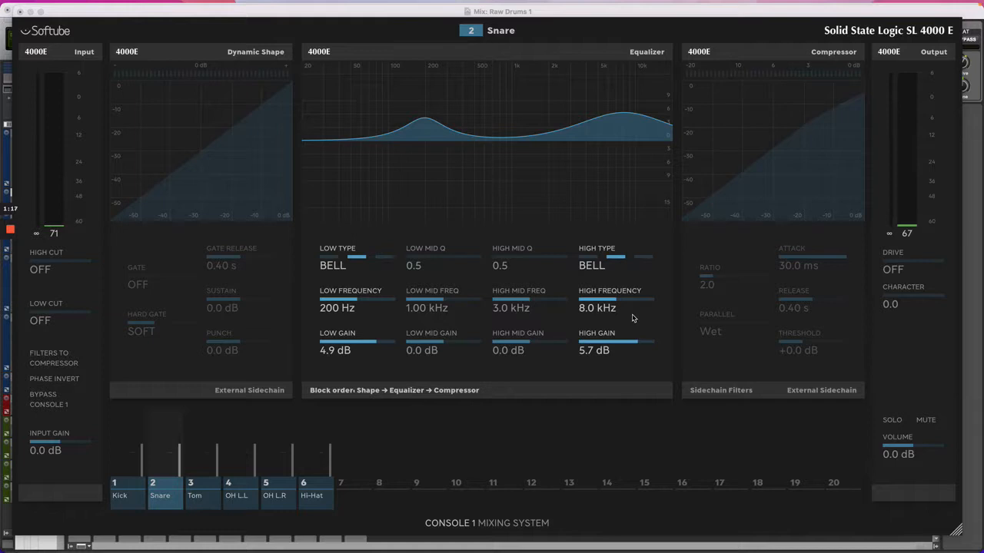
pyautogui.press('Escape')
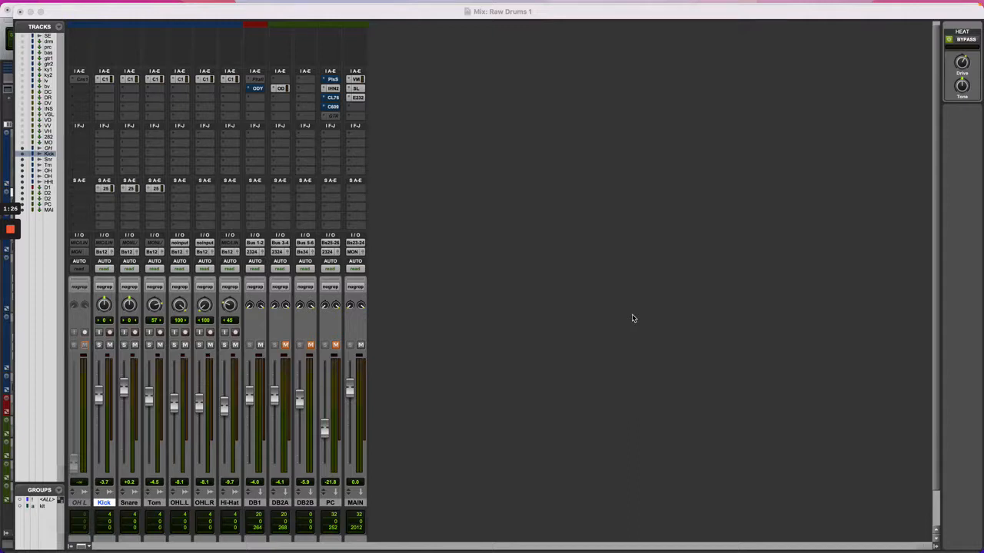
pyautogui.click(596, 218)
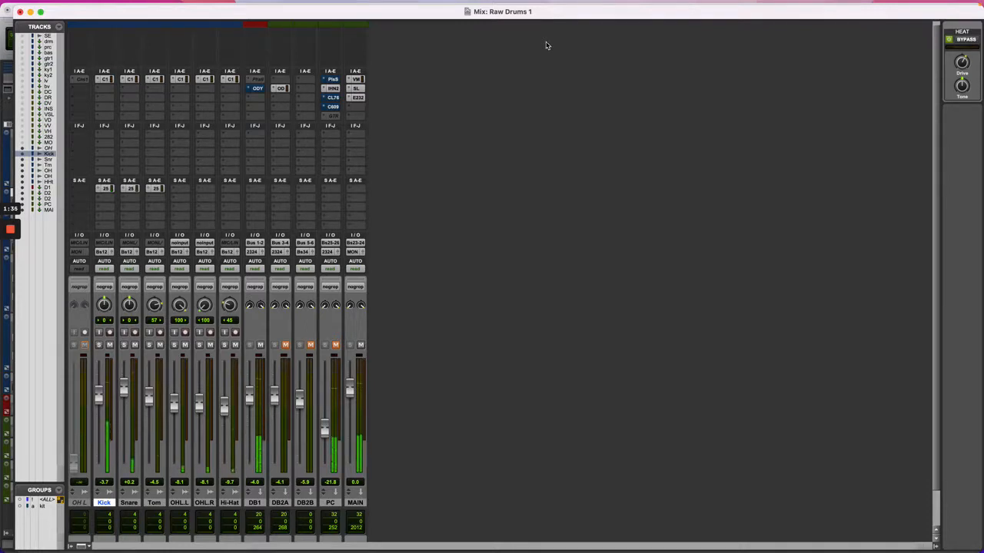
pyautogui.press('space')
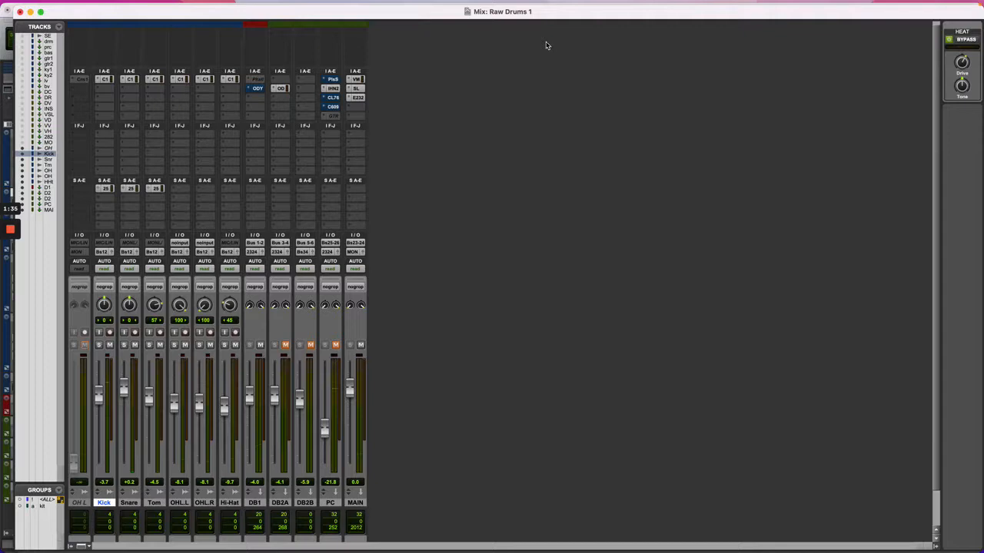
# Duplicate the Snare track once with all its data and rename the copy ss
pyautogui.click(129, 504)
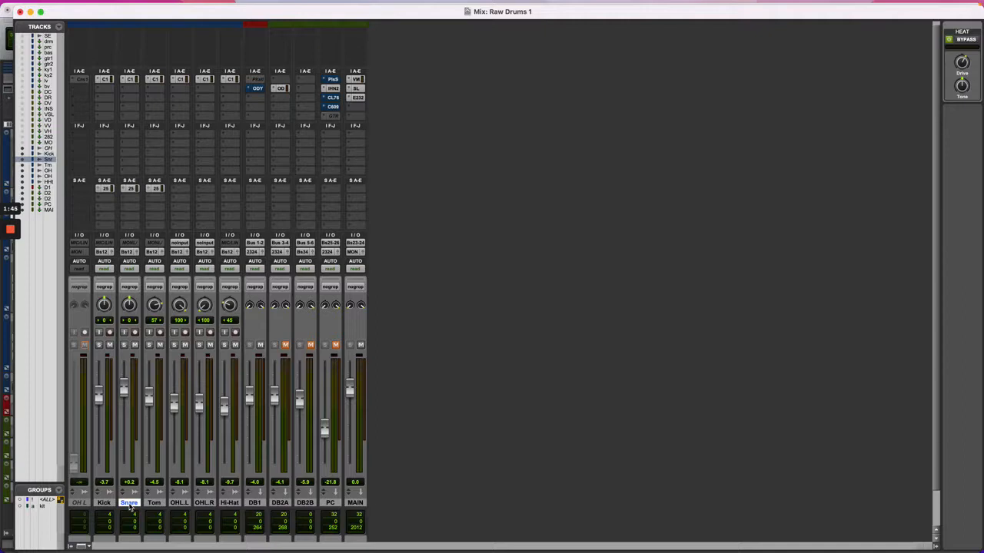
pyautogui.hotkey('alt', 'shift', 'd')
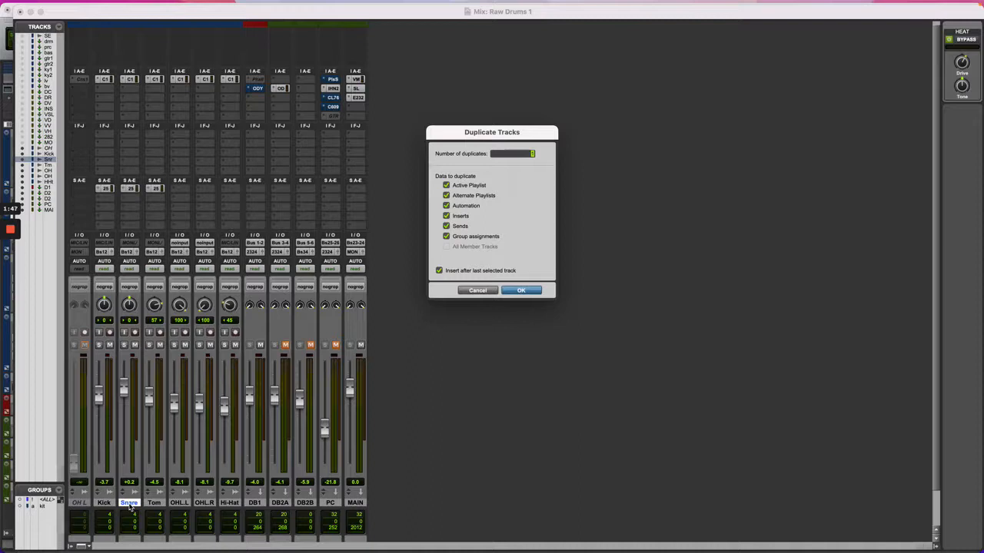
pyautogui.press('Return')
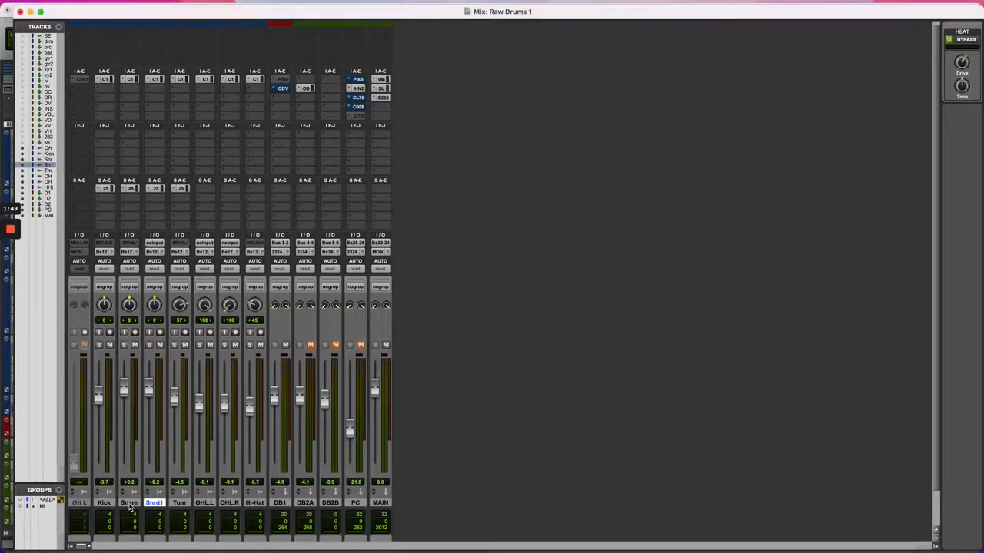
pyautogui.doubleClick(152, 504)
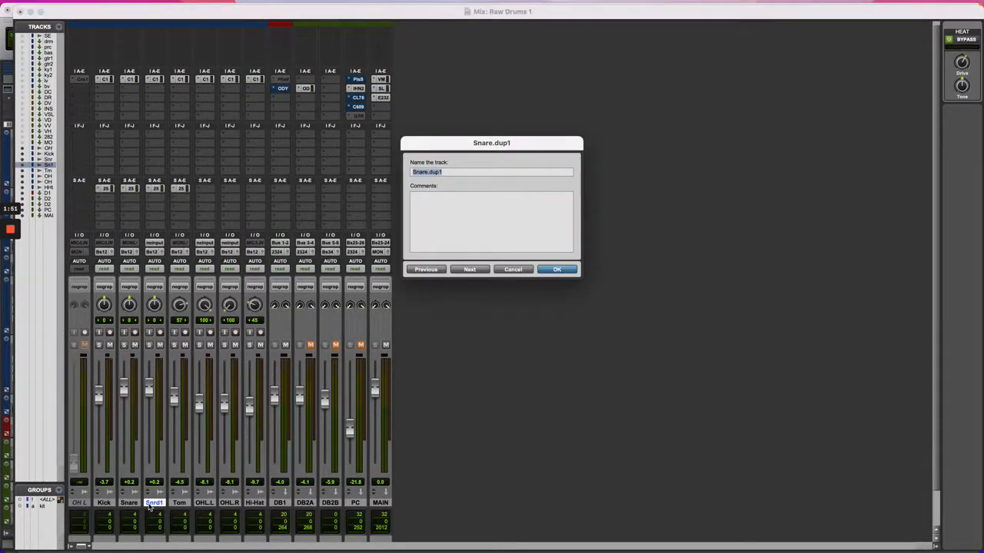
pyautogui.write('ss')
pyautogui.press('Return')
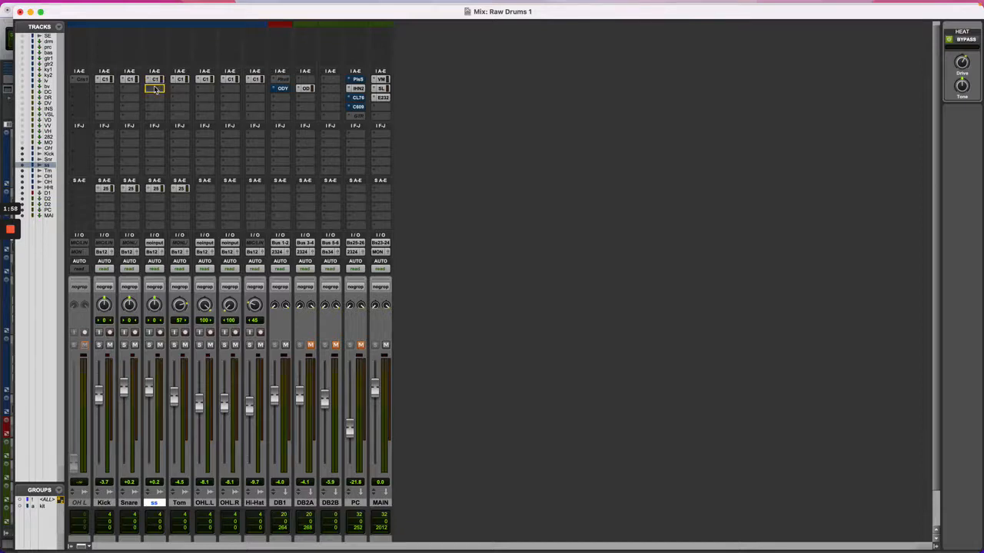
# Move Console 1 to the second insert of the ss track and load SnareBuzz (mono) in the first insert
pyautogui.moveTo(154, 89); pyautogui.dragTo(155, 89)
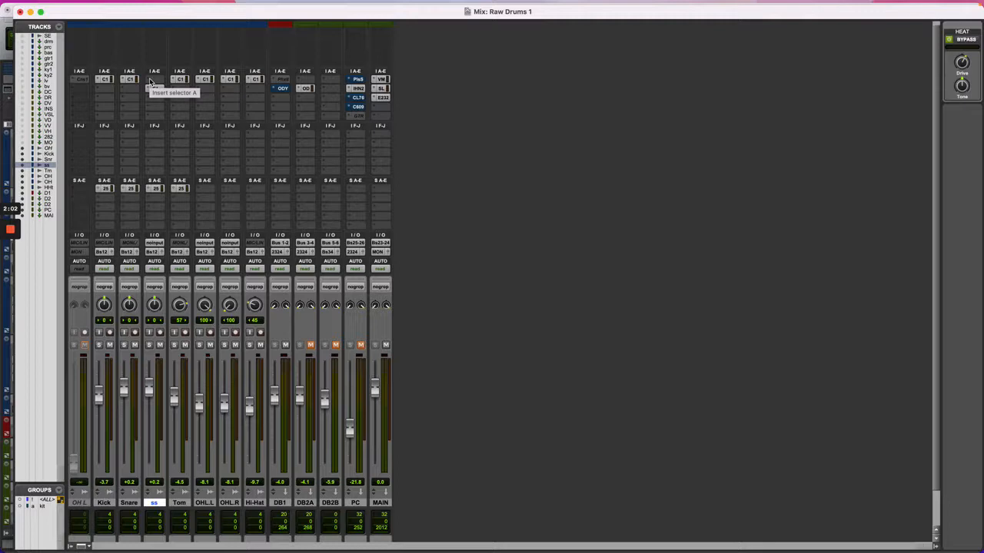
pyautogui.click(152, 81)
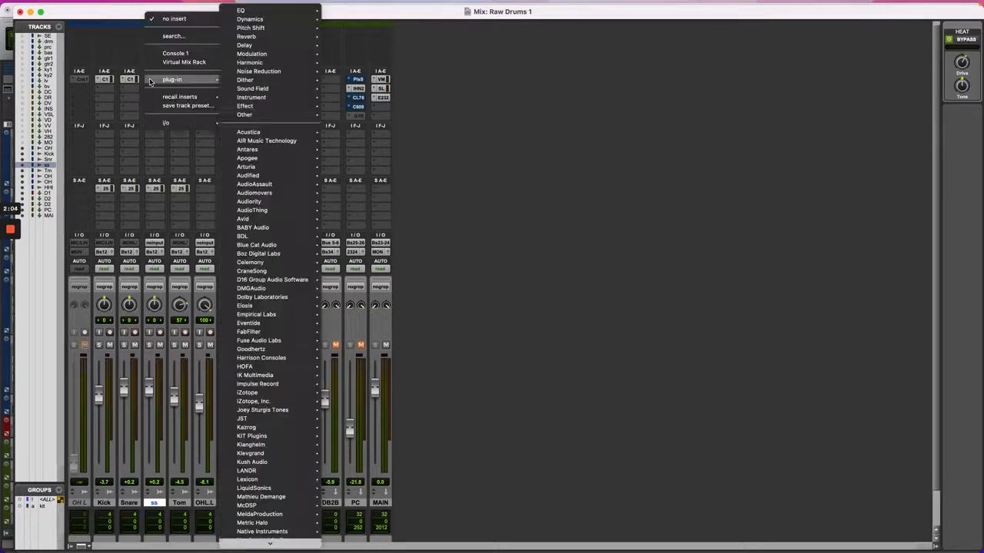
pyautogui.click(176, 36)
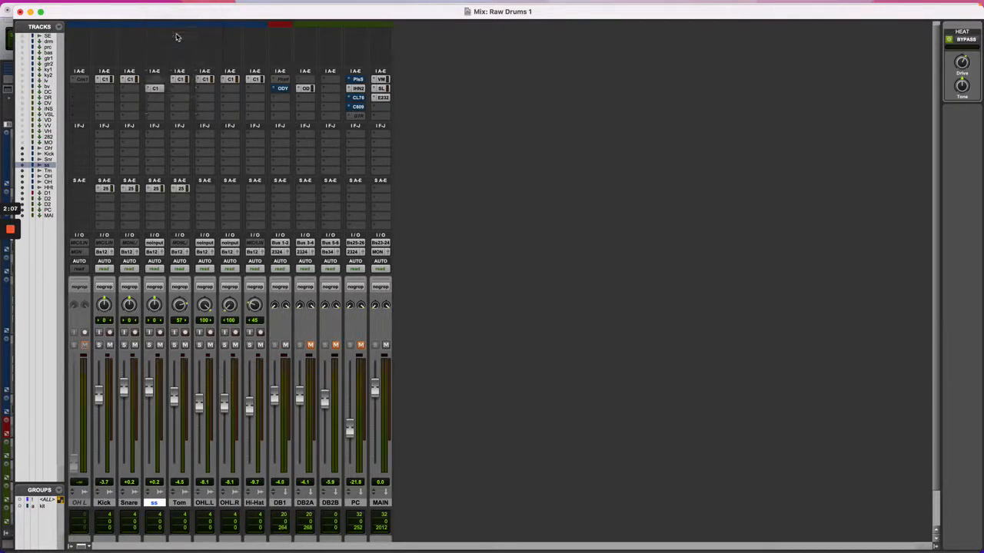
pyautogui.write('snare')
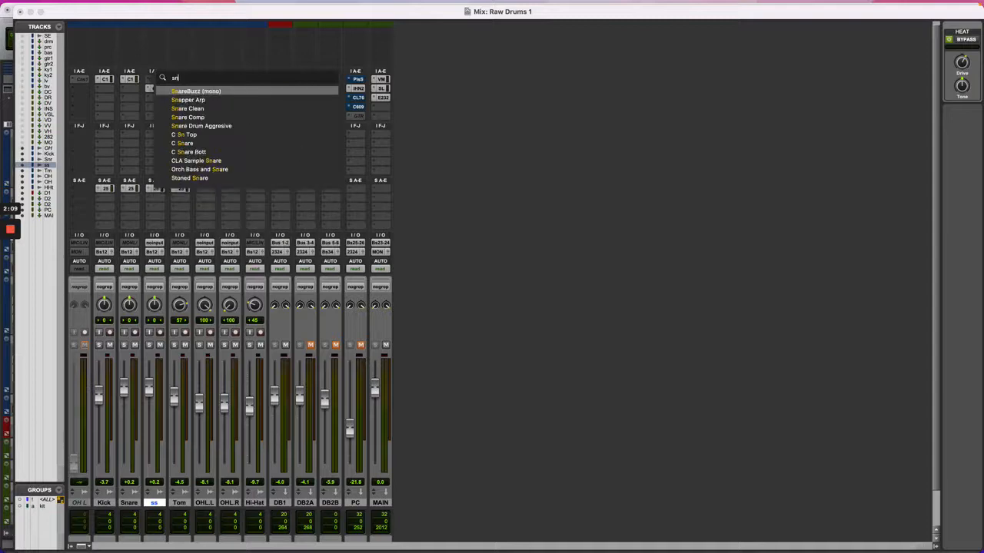
pyautogui.click(201, 93)
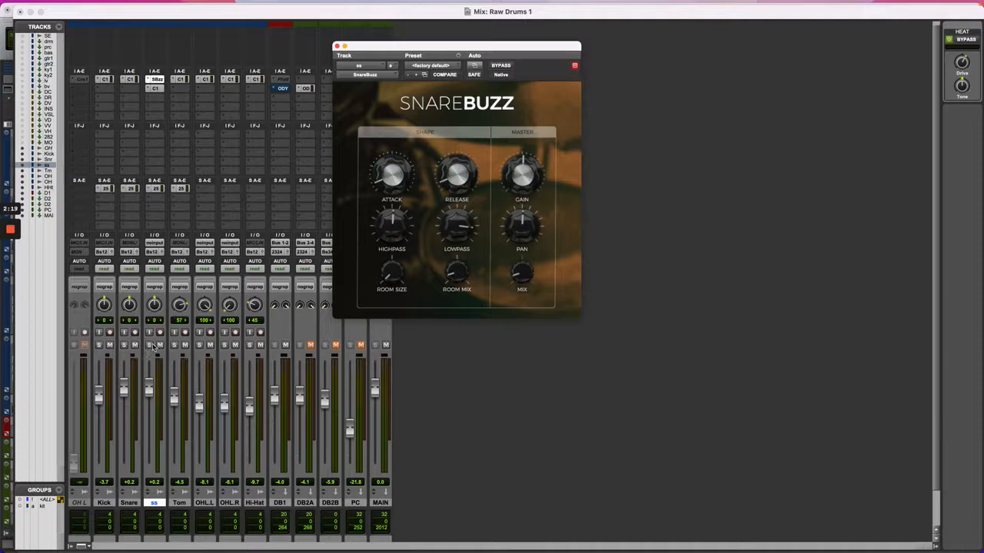
# Audition SnareBuzz on the soloed ss track with Mix turned fully up and Highpass and Lowpass lowered, and unsolo the track
pyautogui.click(150, 345)
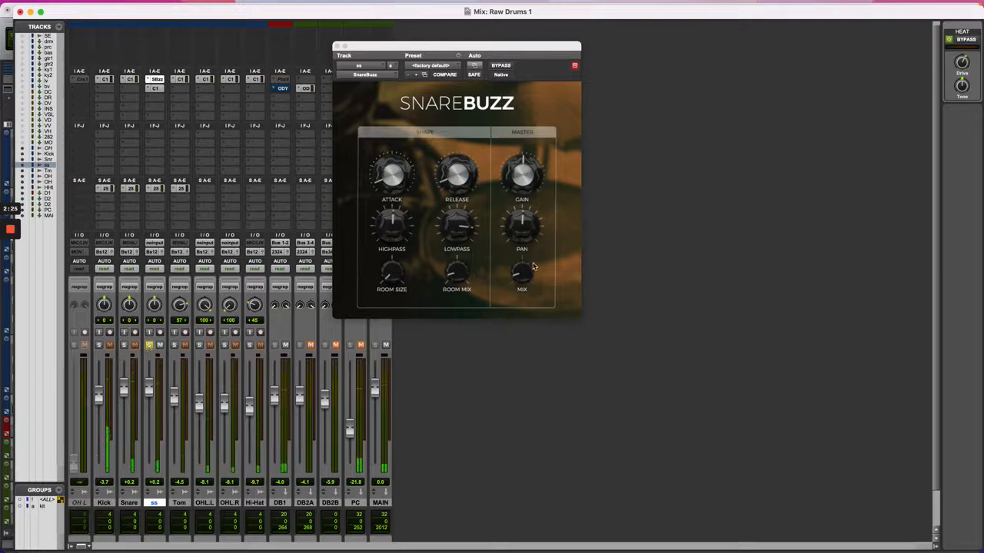
pyautogui.moveTo(527, 277); pyautogui.dragTo(527, 250)
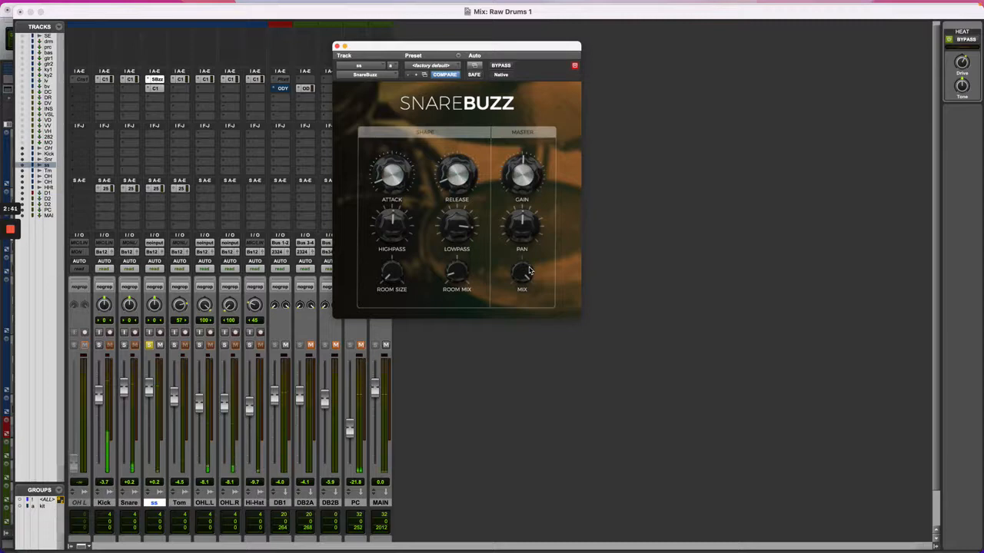
pyautogui.moveTo(456, 224)
pyautogui.mouseDown()
pyautogui.moveTo(445, 276)
pyautogui.moveTo(457, 238)
pyautogui.mouseUp()
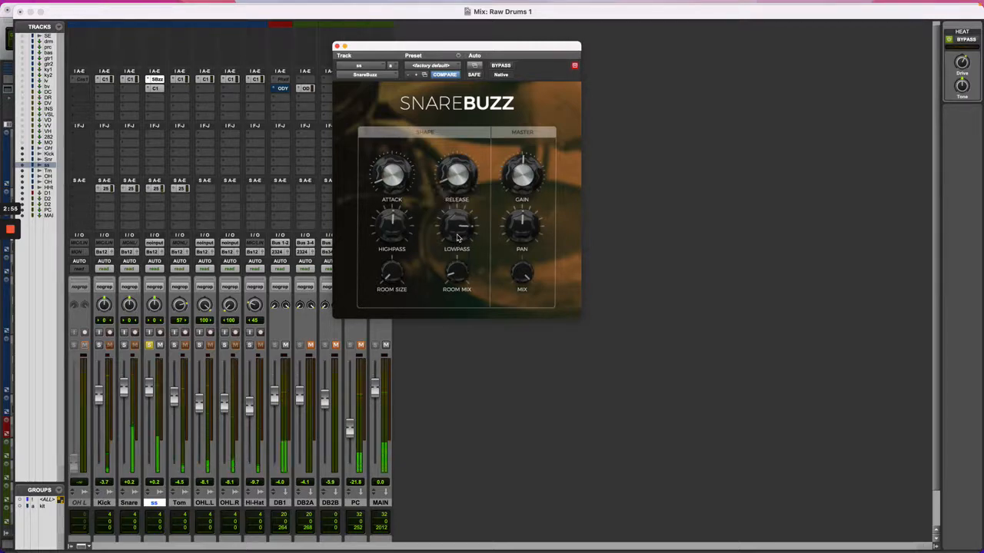
pyautogui.moveTo(395, 226); pyautogui.dragTo(379, 262)
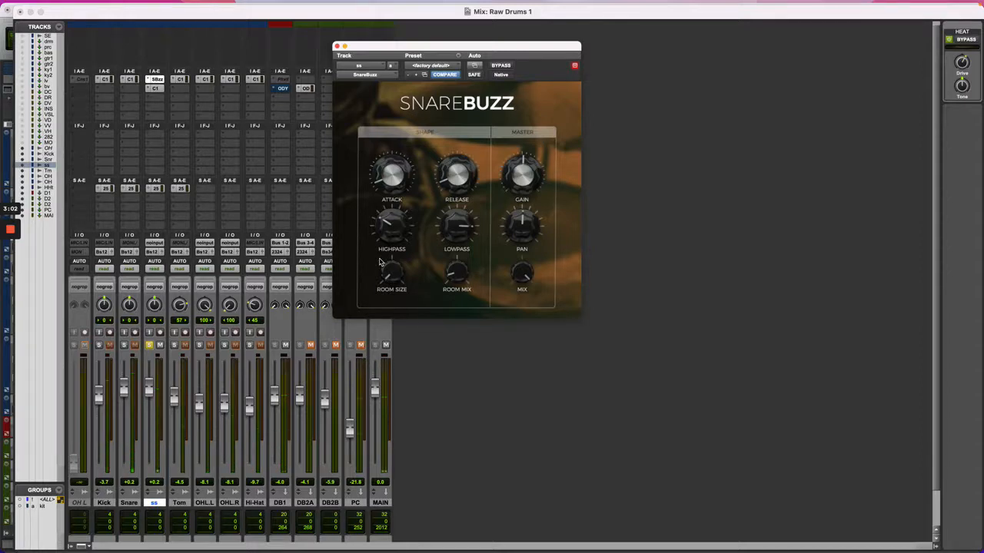
pyautogui.click(379, 262)
pyautogui.click(379, 262)
pyautogui.click(338, 47)
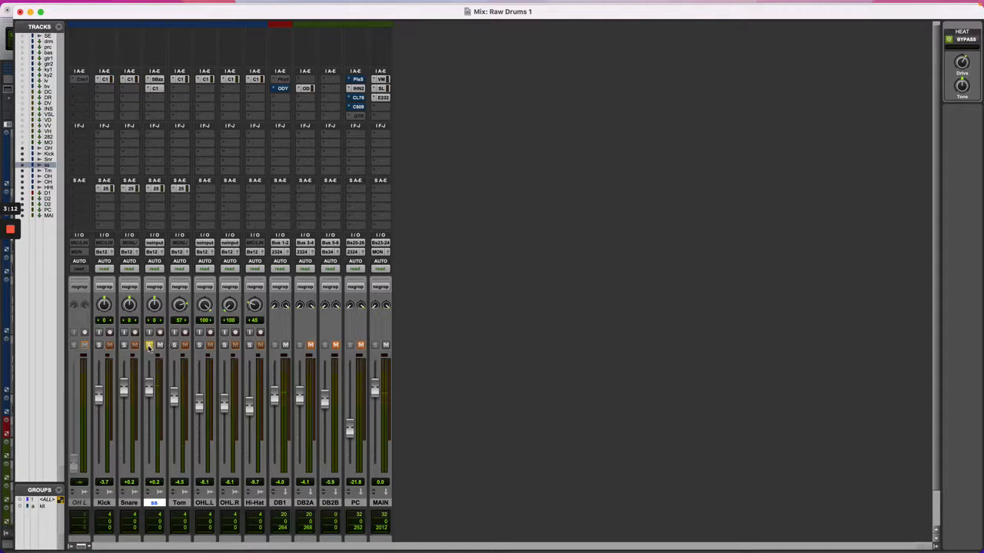
pyautogui.click(151, 346)
# Set the ss track's volume to -9.1 dB, checking its blend with Snare by soloing both tracks temporarily
pyautogui.moveTo(148, 390); pyautogui.dragTo(141, 551)
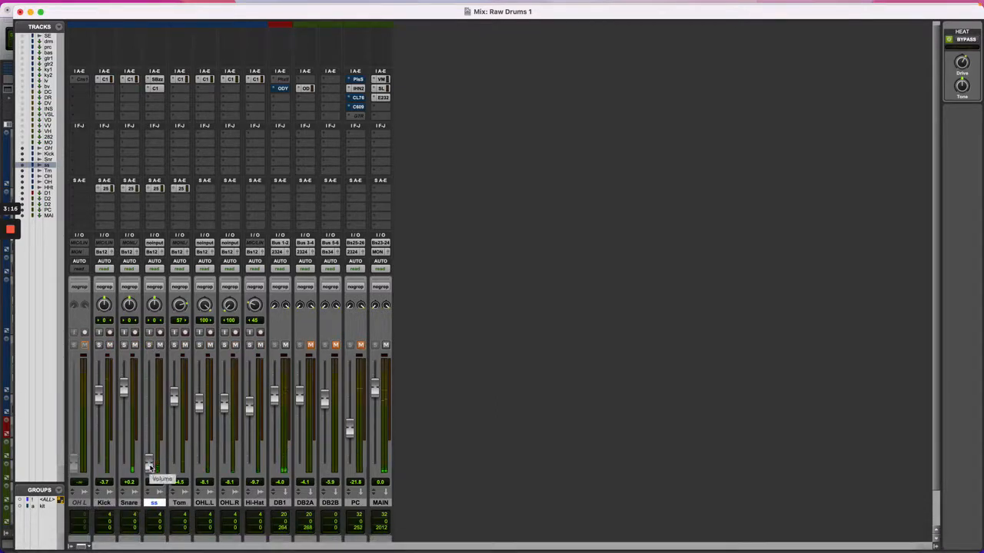
pyautogui.moveTo(150, 466); pyautogui.dragTo(155, 407)
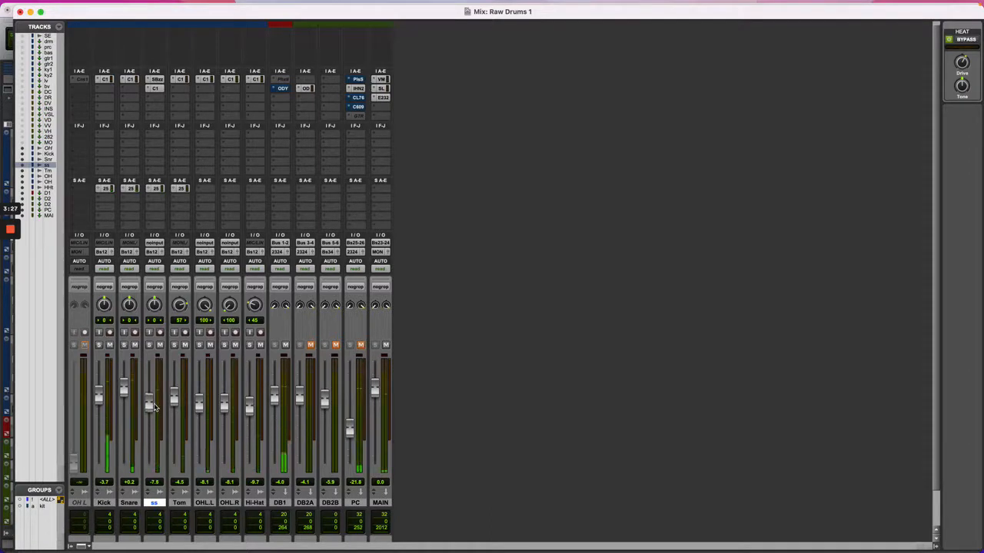
pyautogui.click(123, 345)
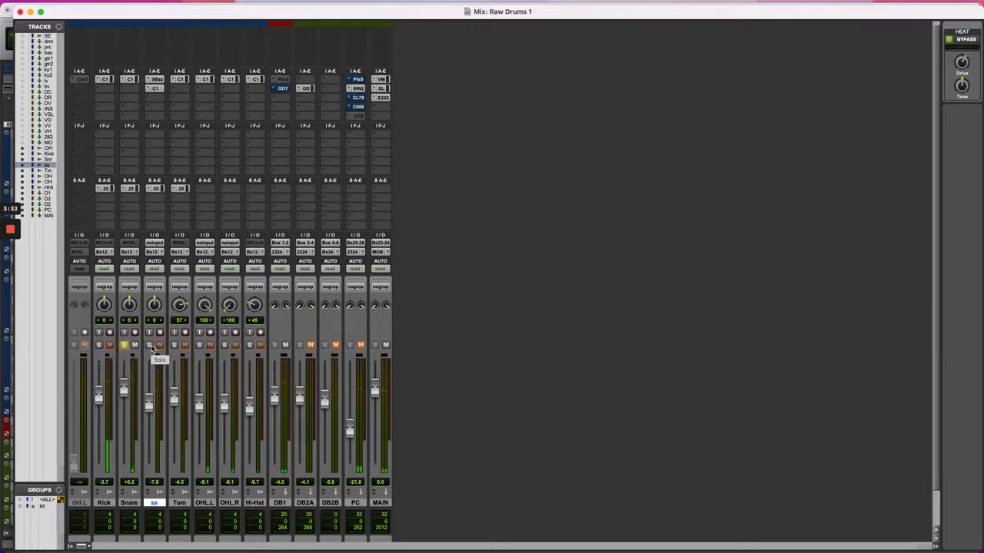
pyautogui.click(149, 345)
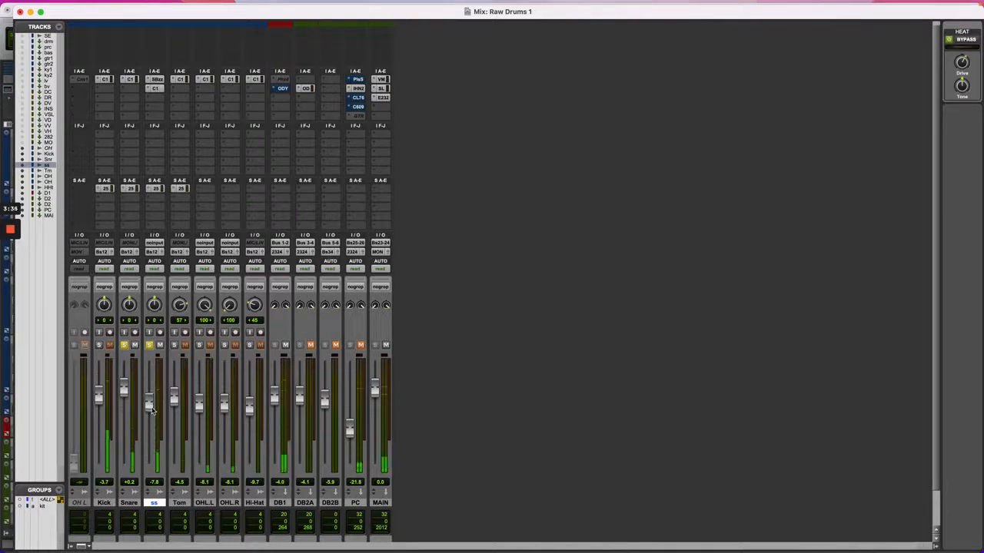
pyautogui.moveTo(153, 409); pyautogui.dragTo(154, 411)
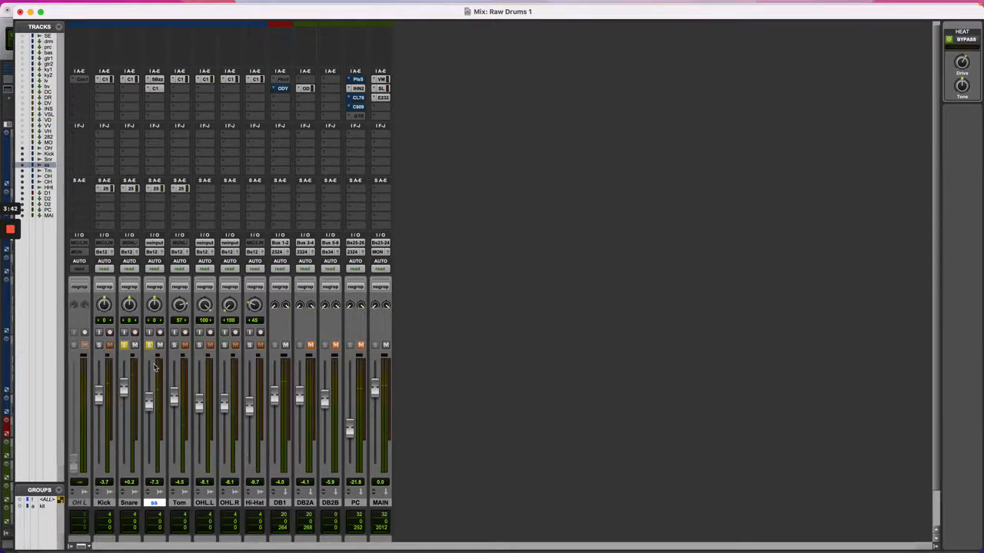
pyautogui.click(124, 345)
pyautogui.click(149, 345)
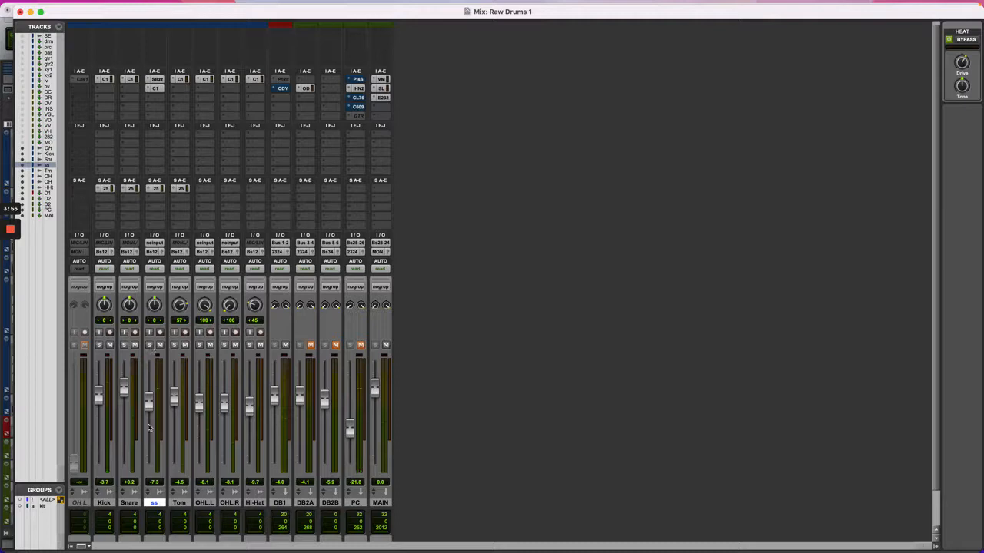
pyautogui.moveTo(150, 398); pyautogui.dragTo(149, 404)
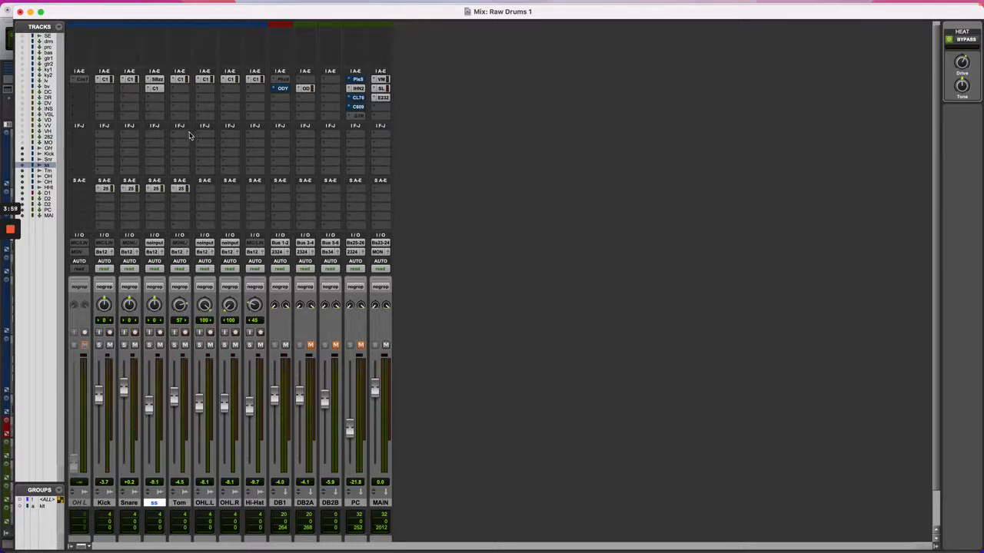
pyautogui.click(149, 90)
pyautogui.moveTo(149, 90)
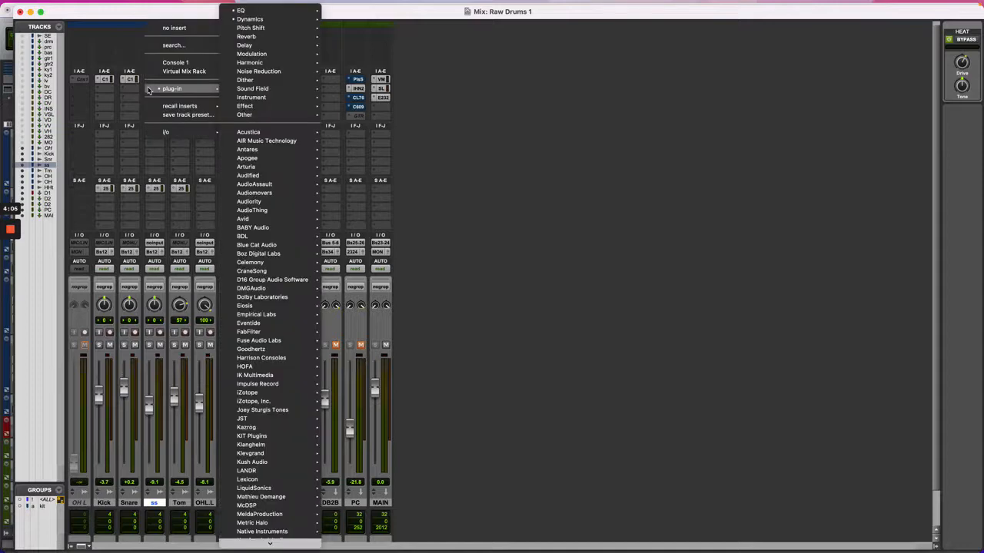
pyautogui.click(186, 46)
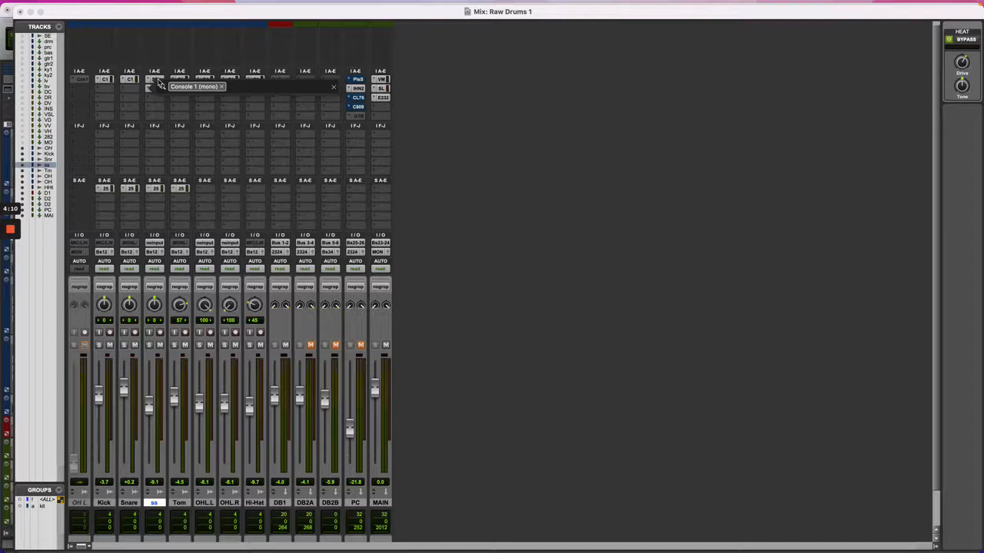
pyautogui.press('Return')
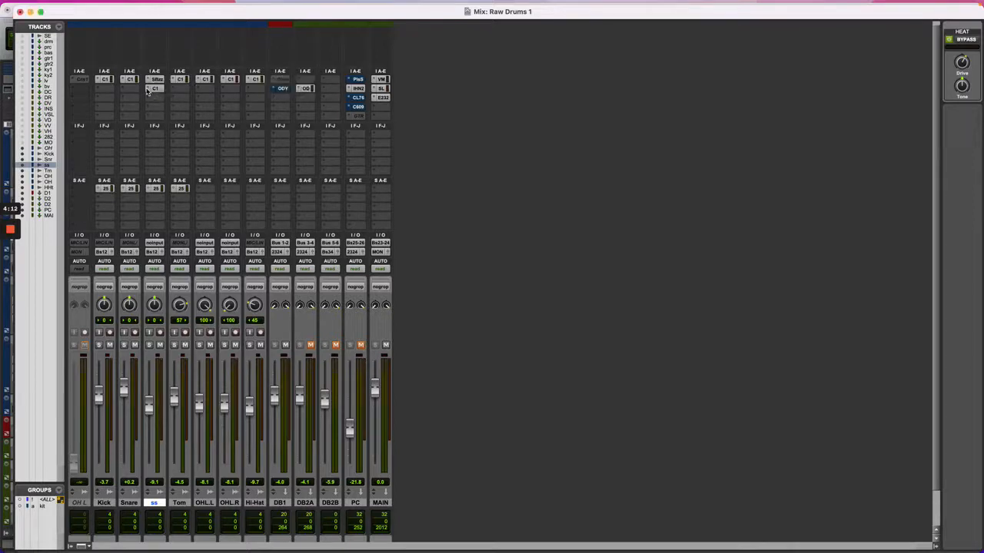
# Replace SnareBuzz in the ss track's first insert with Trigger 2 (mono) and open the plug-in
pyautogui.click(151, 80)
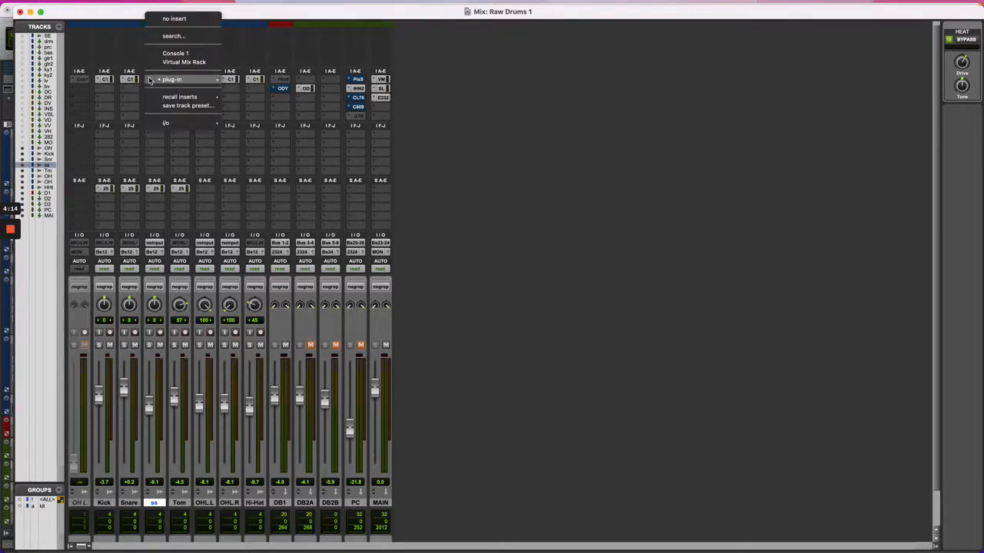
pyautogui.click(170, 41)
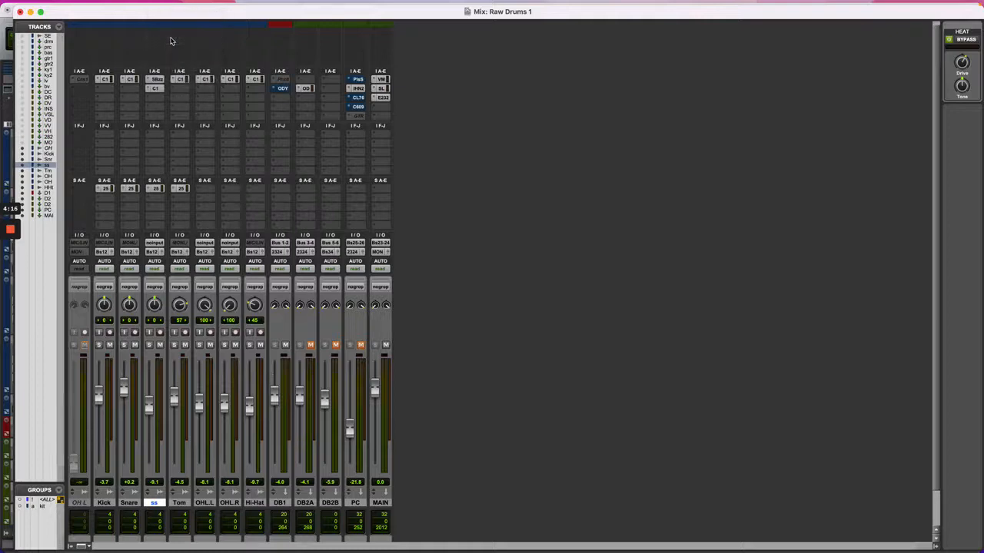
pyautogui.write('t')
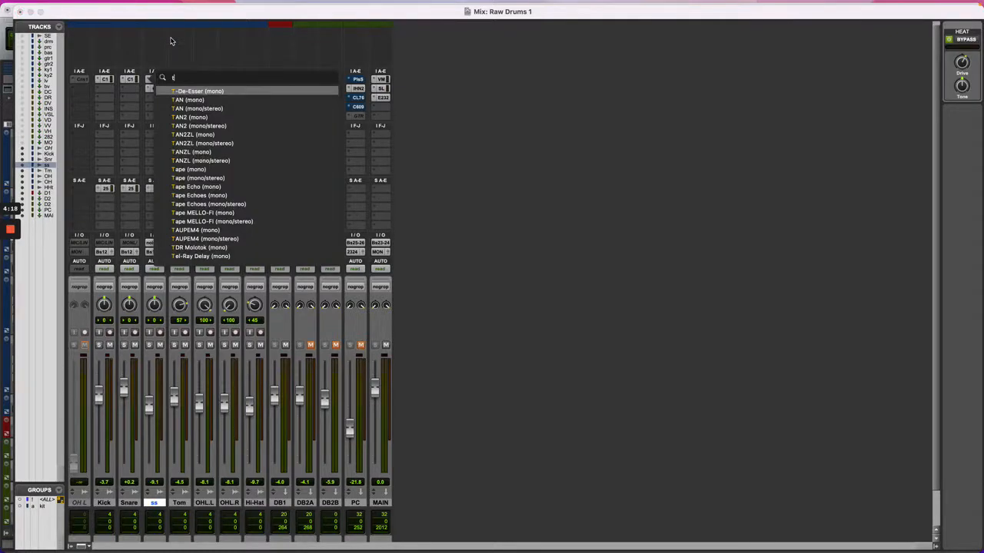
pyautogui.write('ri')
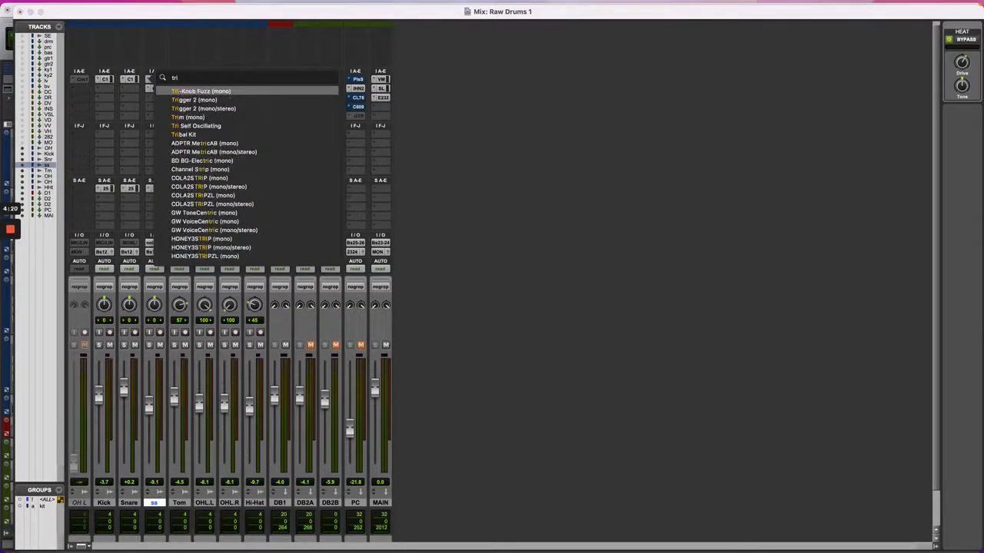
pyautogui.click(201, 100)
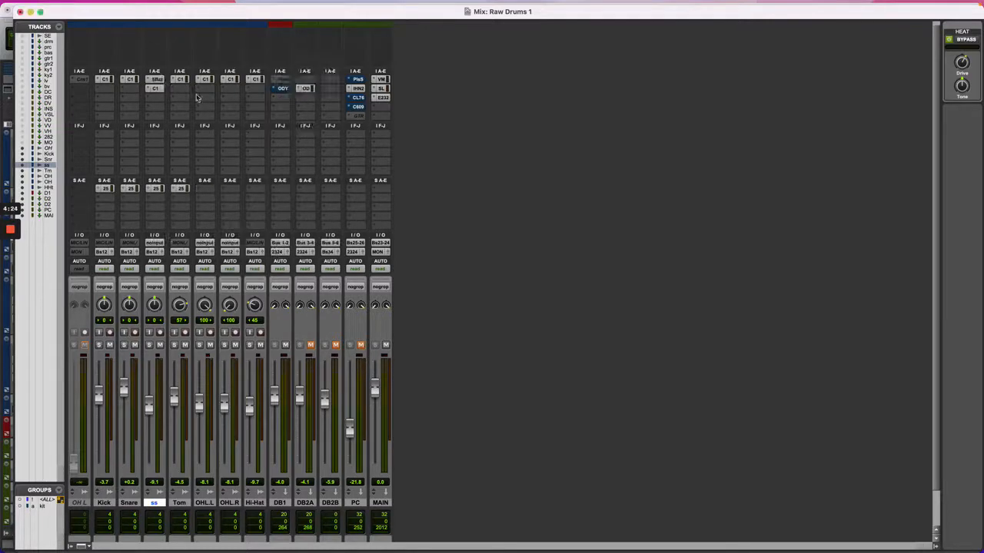
pyautogui.click(157, 80)
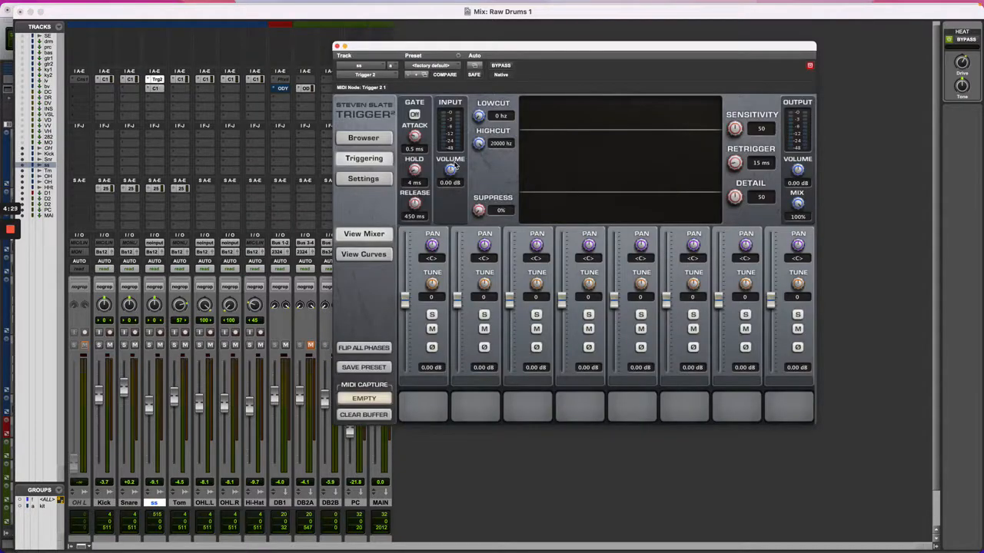
# Load the A_Snare Keplinger Head.prs preset from the Blackbird Snares folder into Trigger 2 and show its triggering controls
pyautogui.click(358, 140)
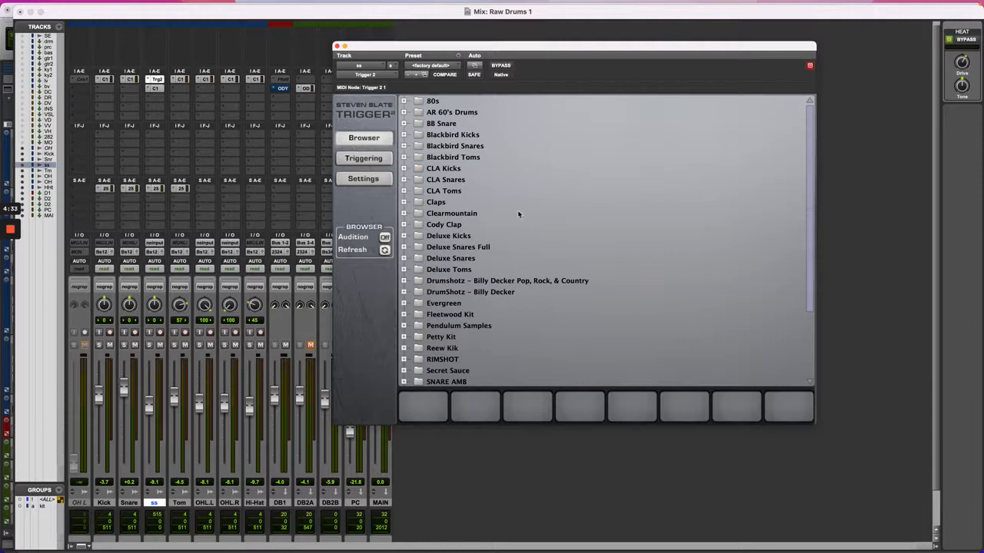
pyautogui.doubleClick(453, 147)
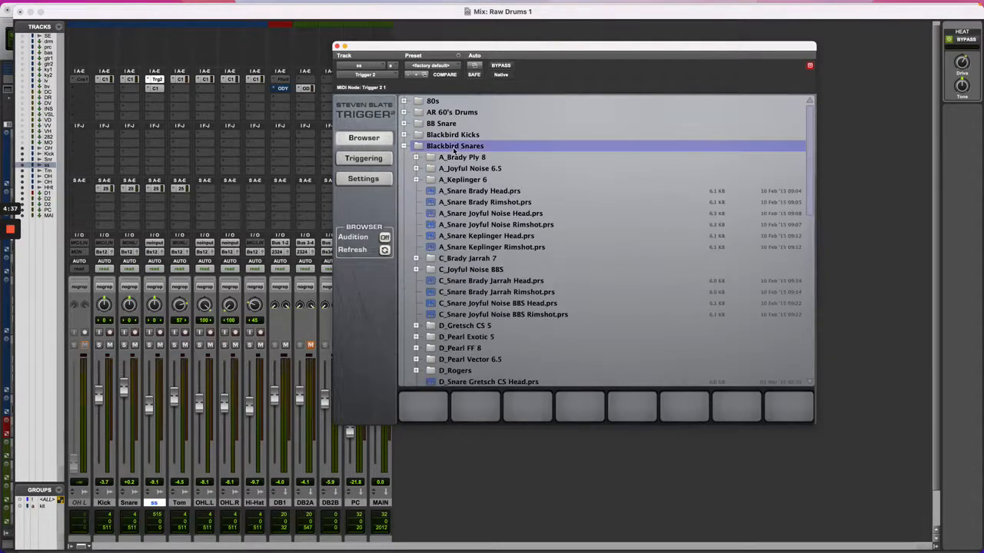
pyautogui.click(434, 238)
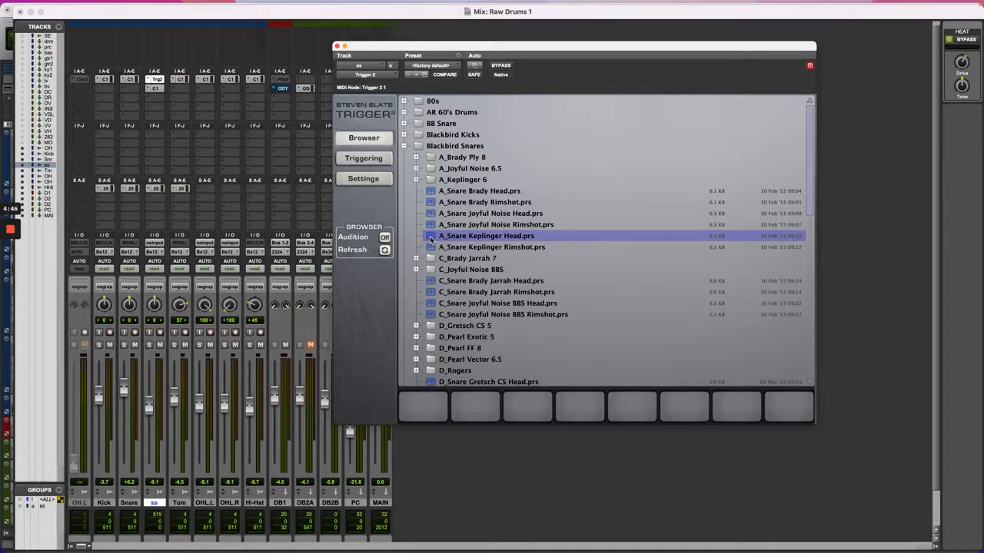
pyautogui.doubleClick(430, 240)
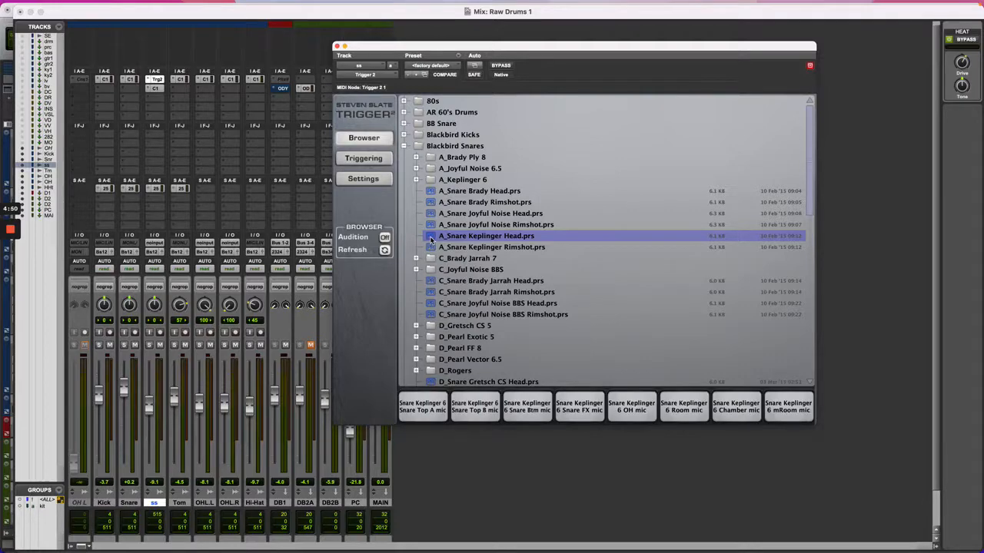
pyautogui.click(371, 160)
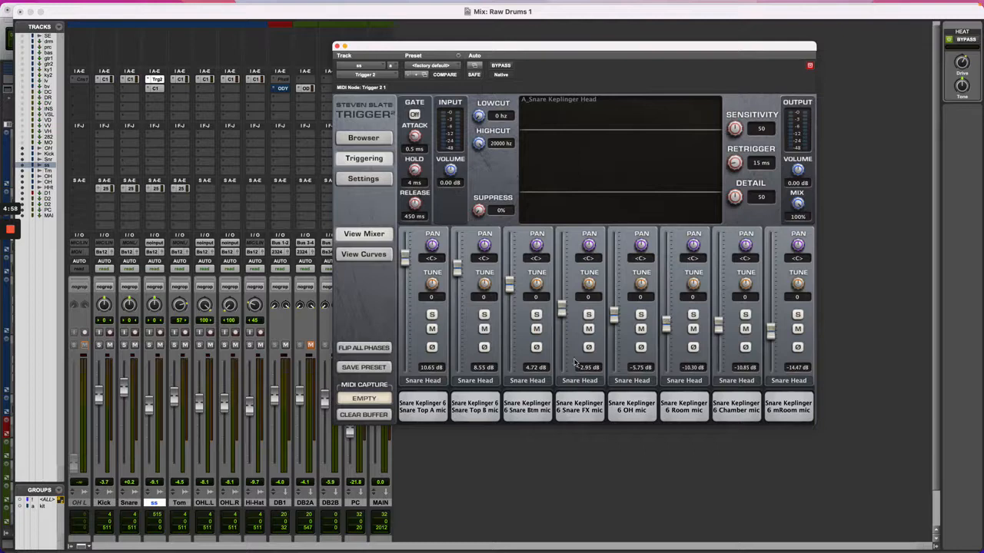
# Mute Trigger 2's Top A, Top B, Snare FX, Room and Chamber mic channels, keep Snare Btm audible, and solo the ss track
pyautogui.click(432, 329)
pyautogui.click(485, 328)
pyautogui.click(589, 329)
pyautogui.click(692, 329)
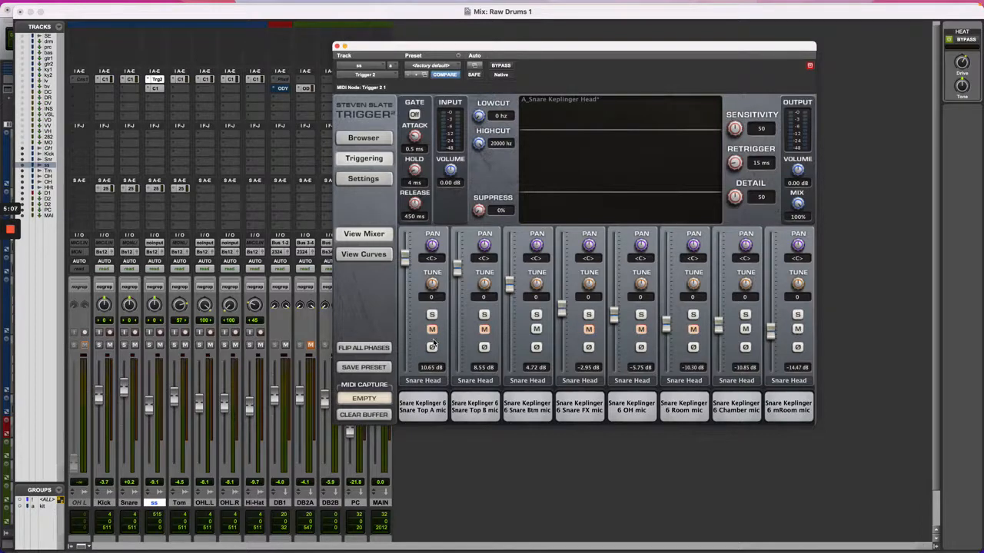
pyautogui.click(149, 345)
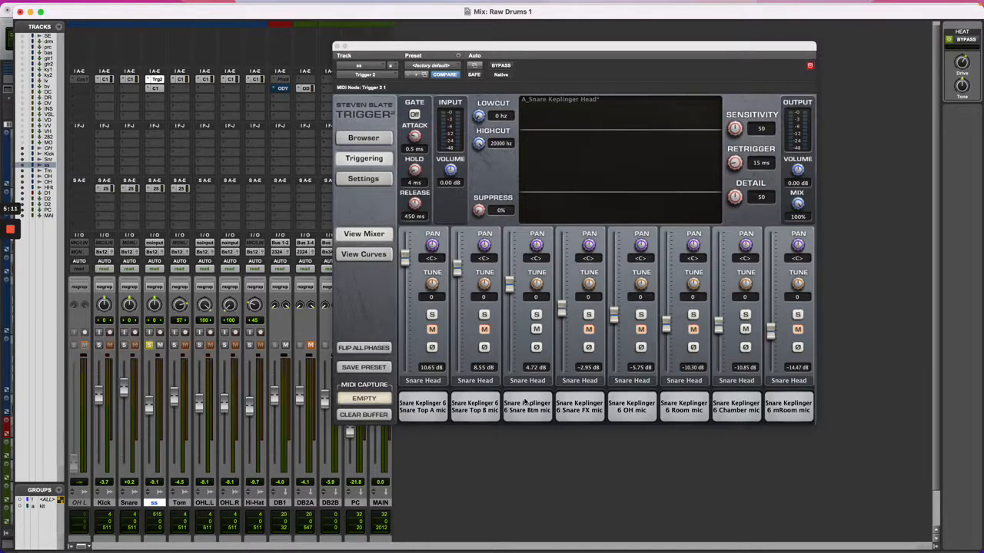
pyautogui.click(745, 330)
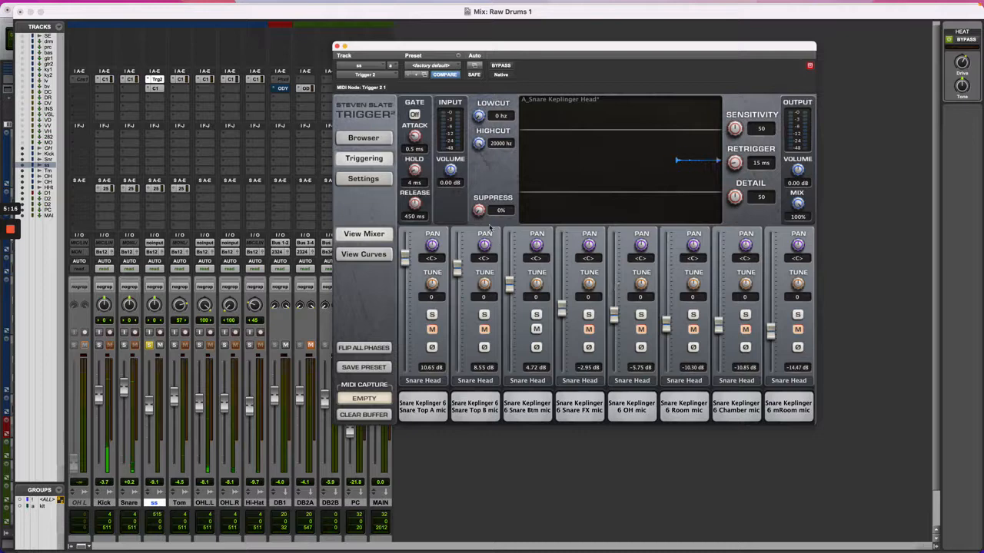
# Set Trigger 2's input volume to 9.07 dB and Retrigger to 74 ms
pyautogui.moveTo(460, 163); pyautogui.dragTo(455, 131)
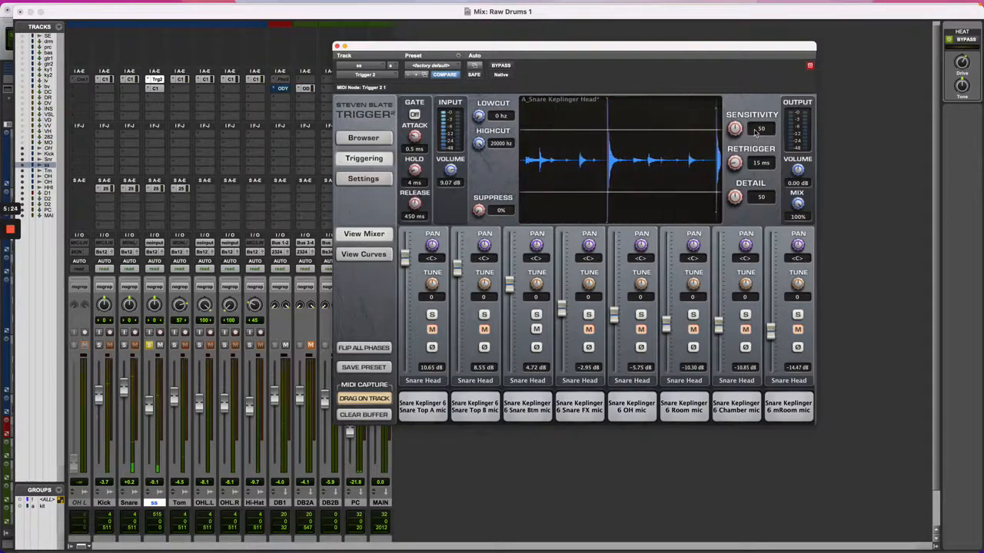
pyautogui.moveTo(735, 162); pyautogui.dragTo(737, 89)
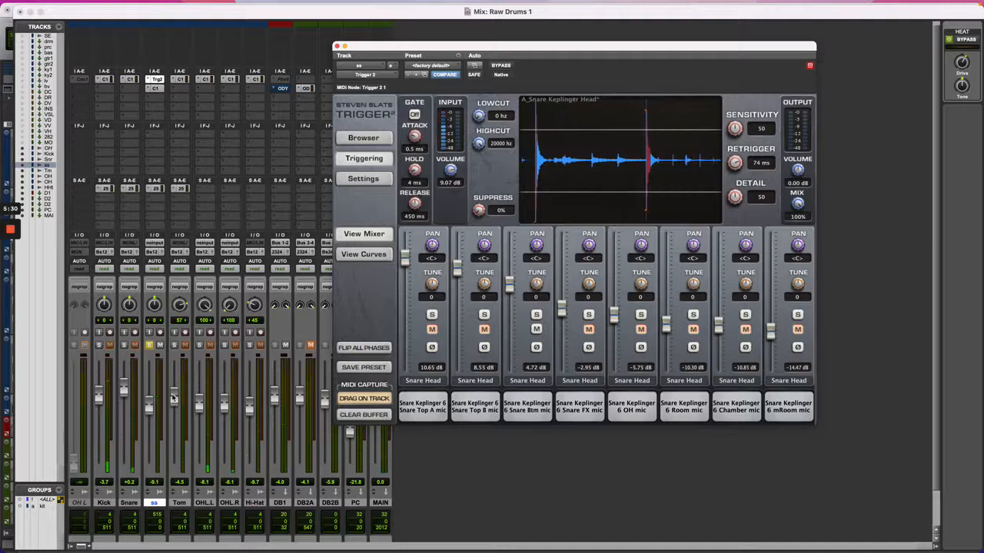
# Unsolo the ss track, set its volume to -5.9 dB in the full mix, and close the Trigger 2 window
pyautogui.click(151, 346)
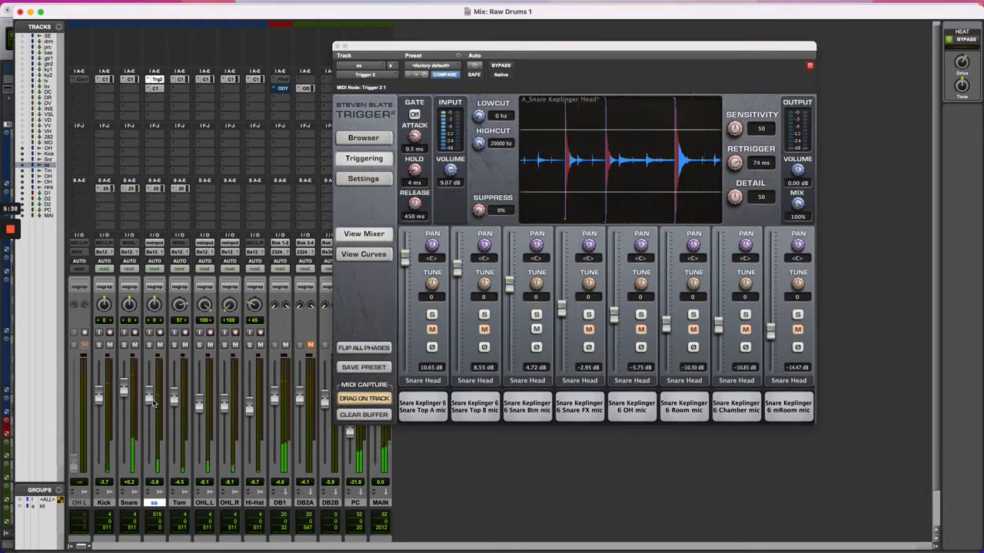
pyautogui.moveTo(152, 407)
pyautogui.mouseDown()
pyautogui.moveTo(151, 392)
pyautogui.moveTo(151, 413)
pyautogui.mouseUp()
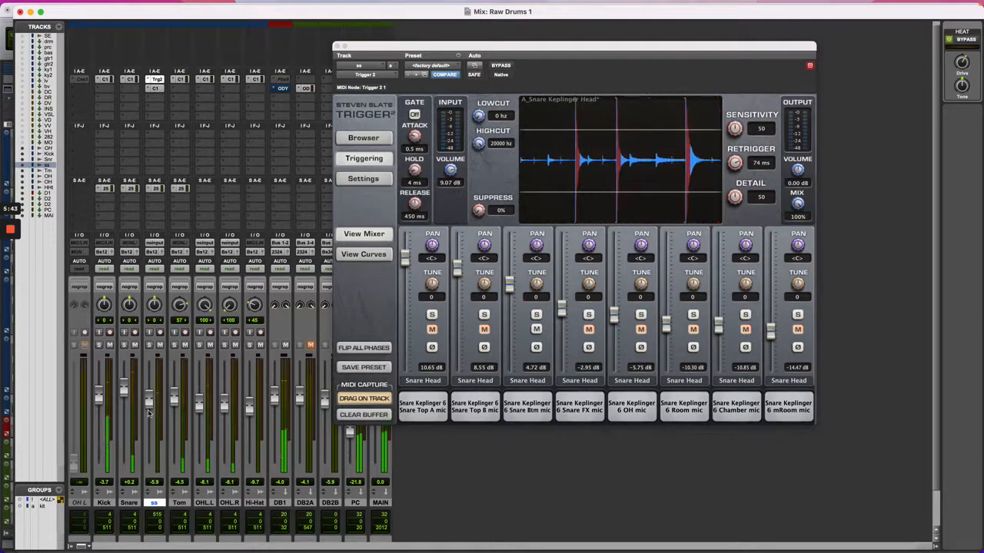
pyautogui.click(336, 49)
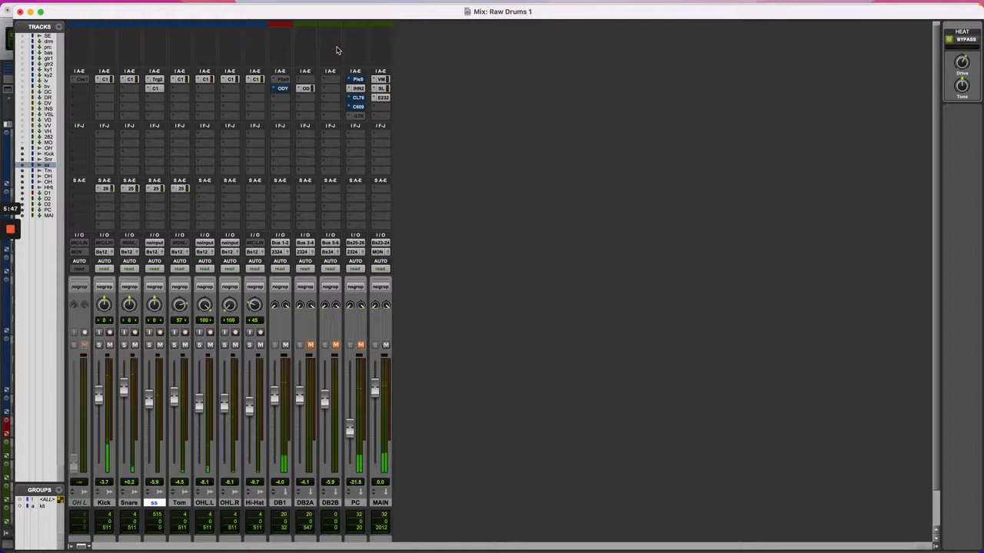